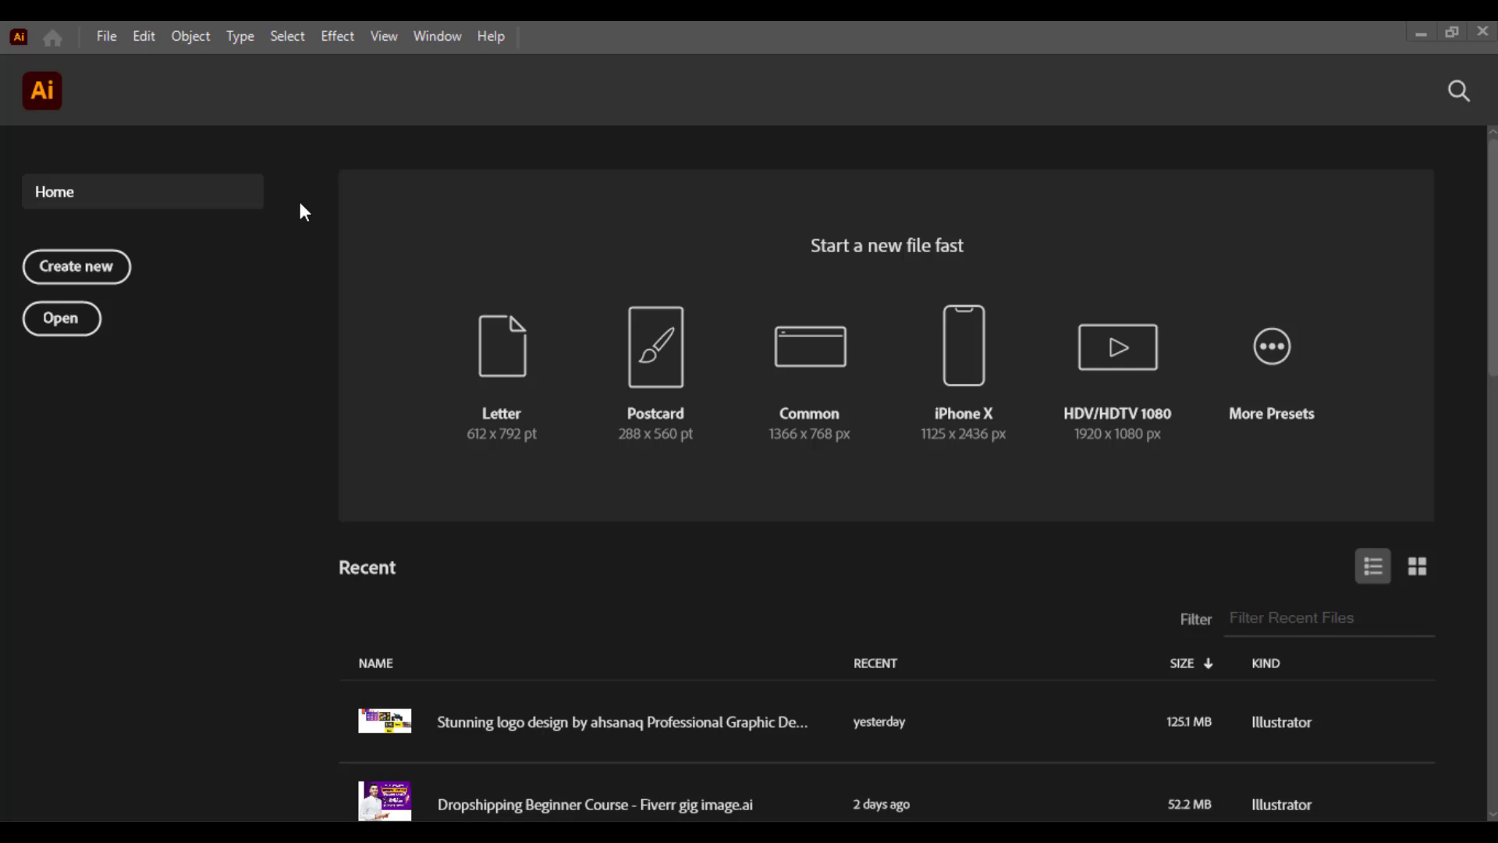
Open and dismiss the New Document dialog twice, then reopen it with Ctrl+N on the 1080 × 1080 px preset
click(104, 41)
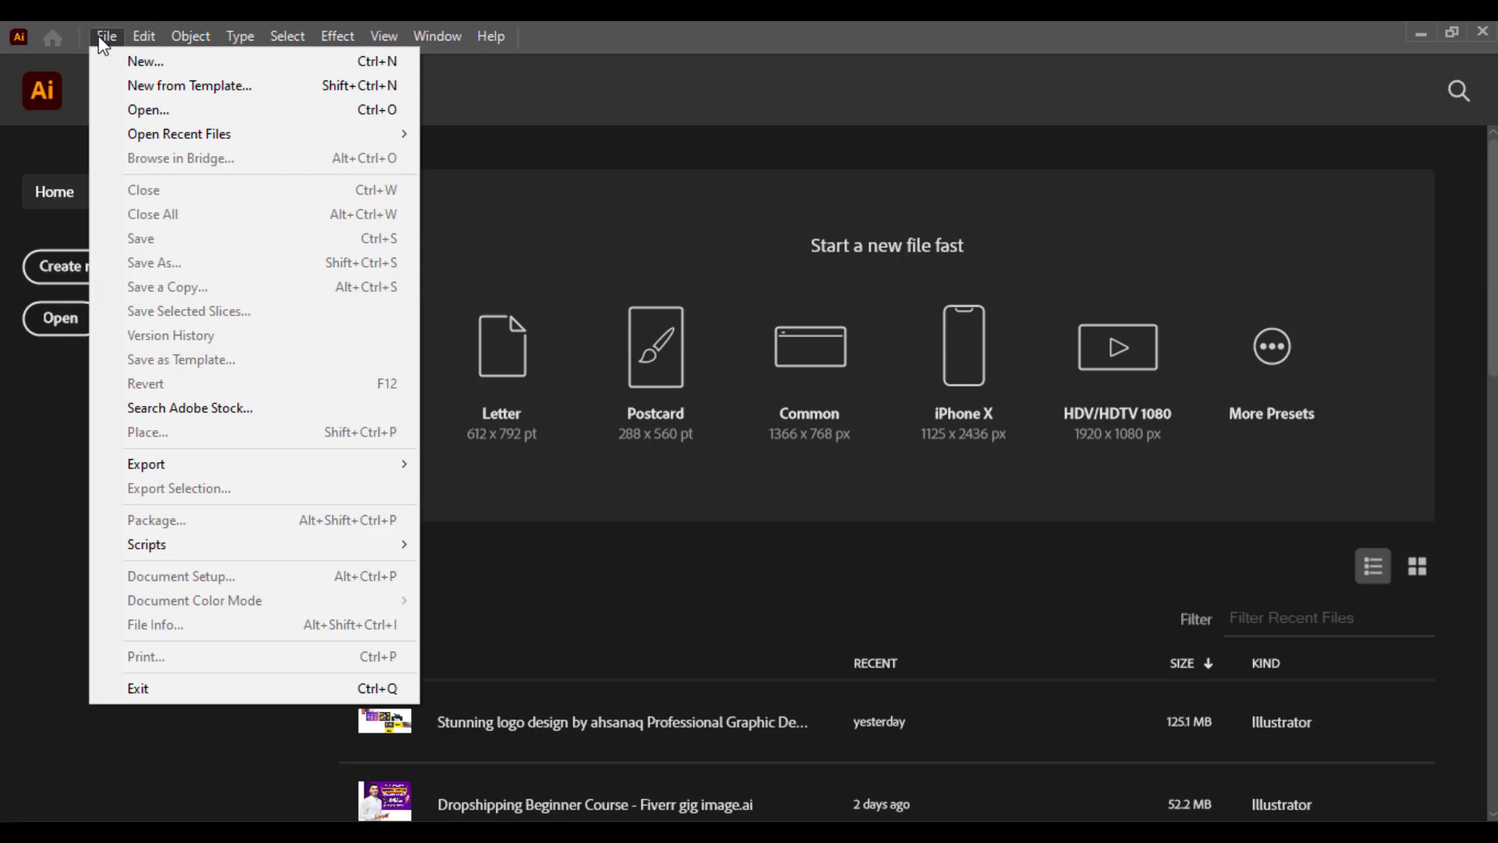
click(147, 62)
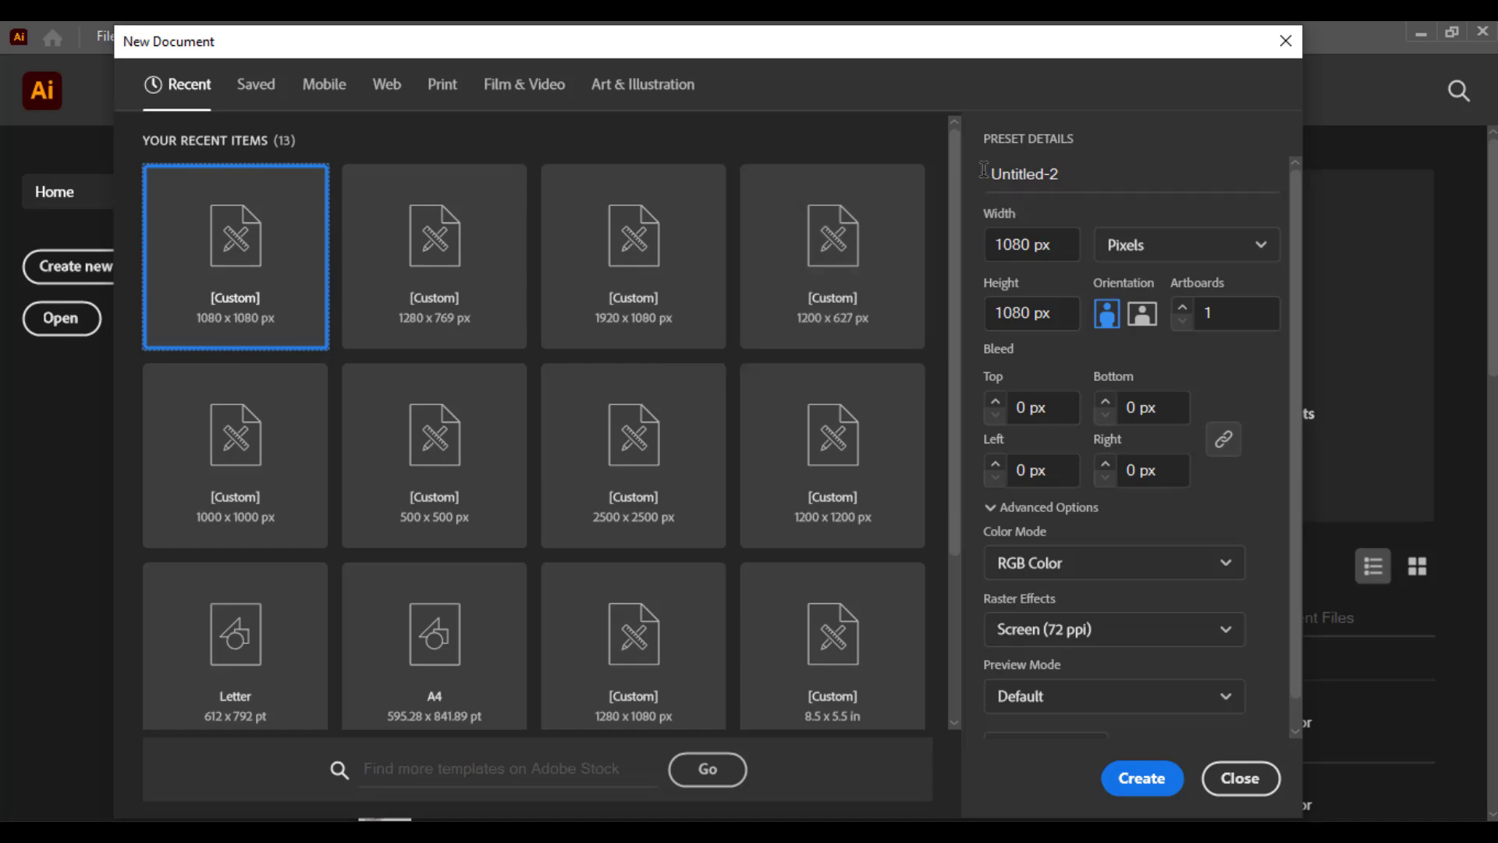
click(1240, 777)
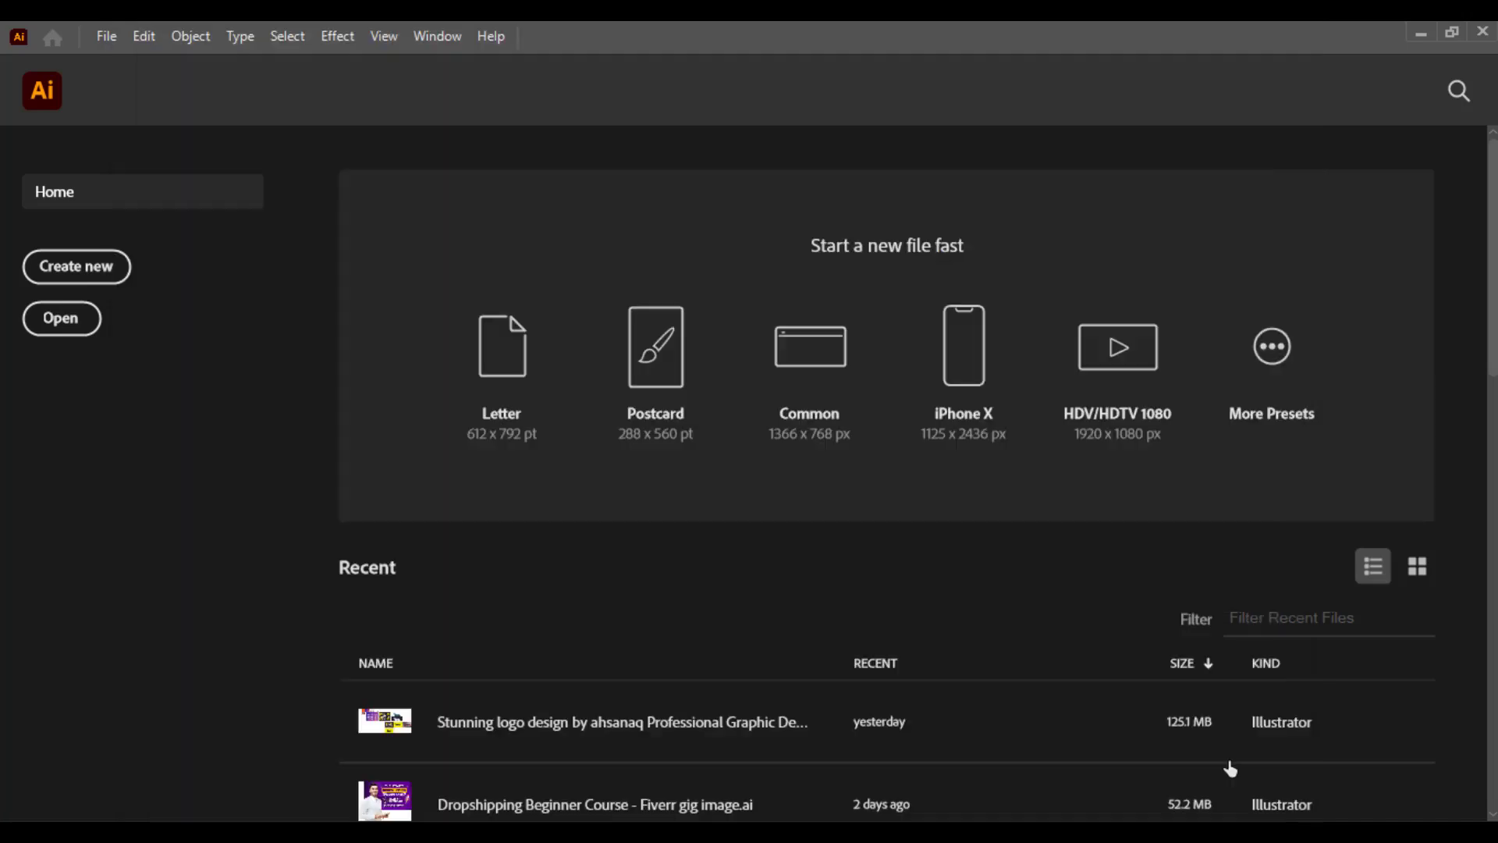
click(77, 265)
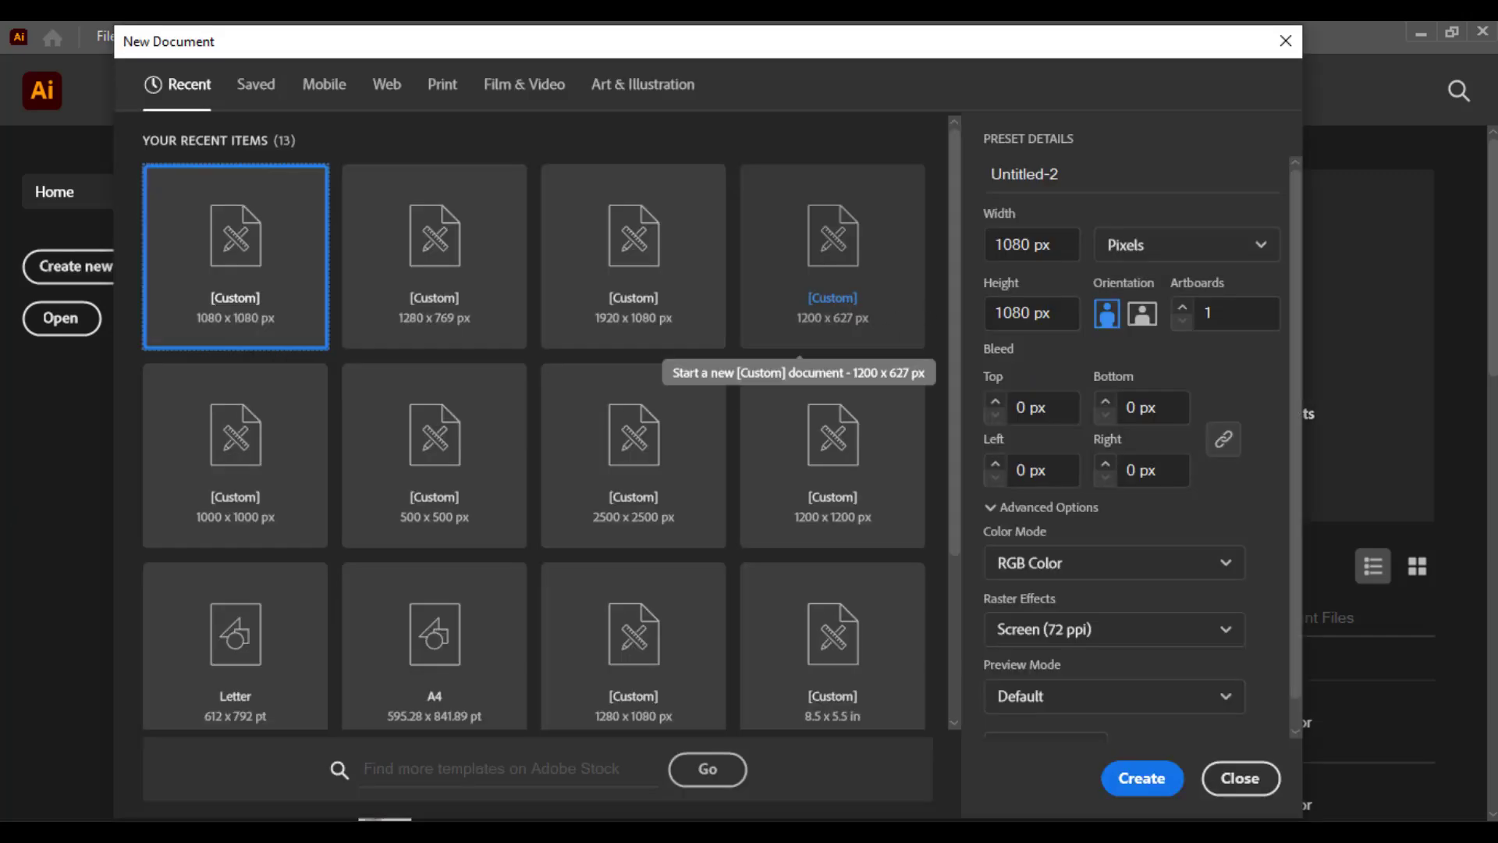
click(1258, 784)
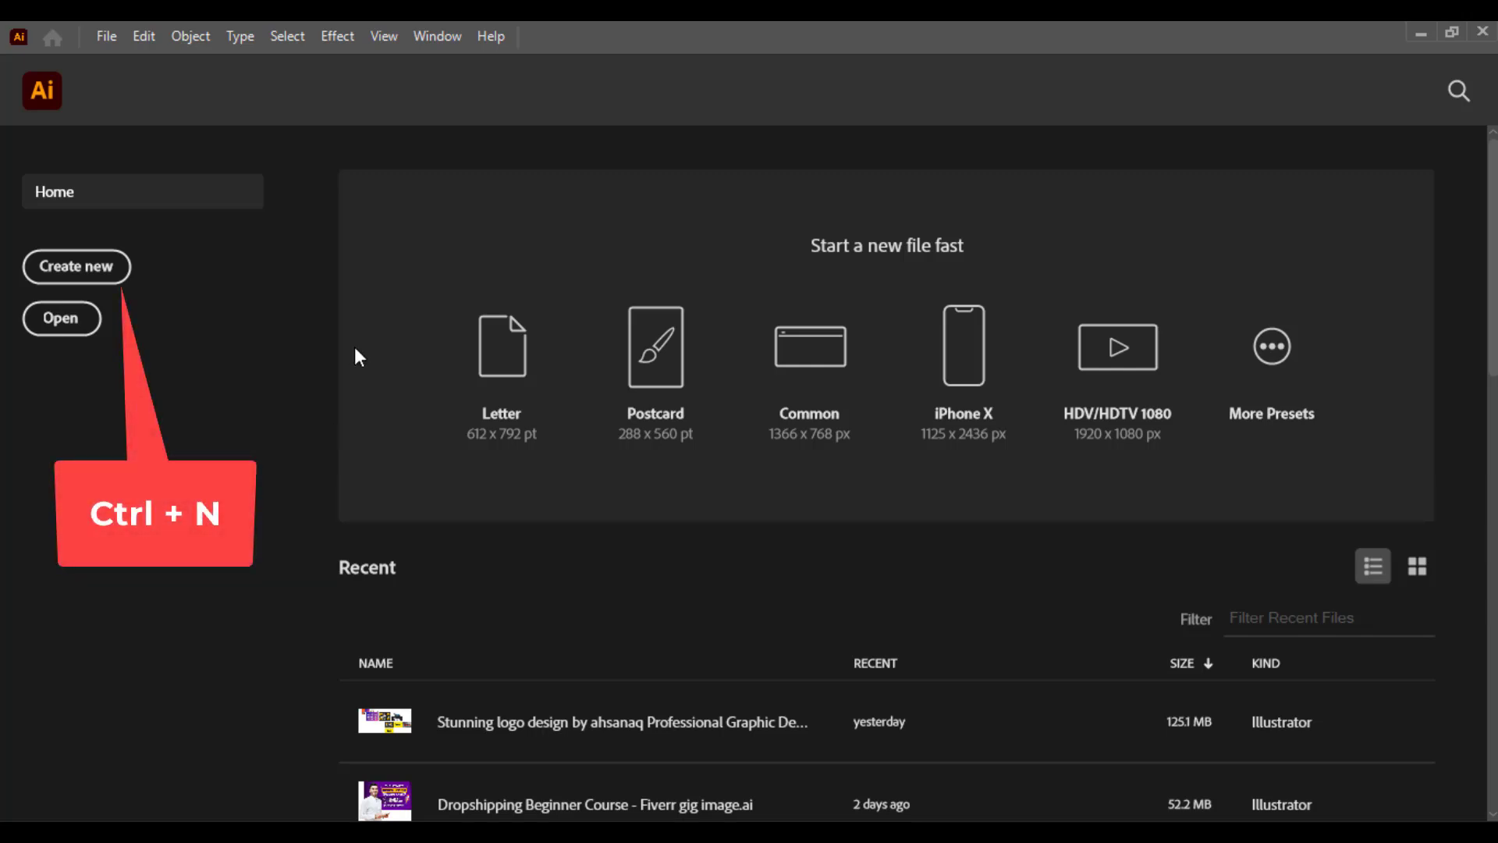
key(ctrl+n)
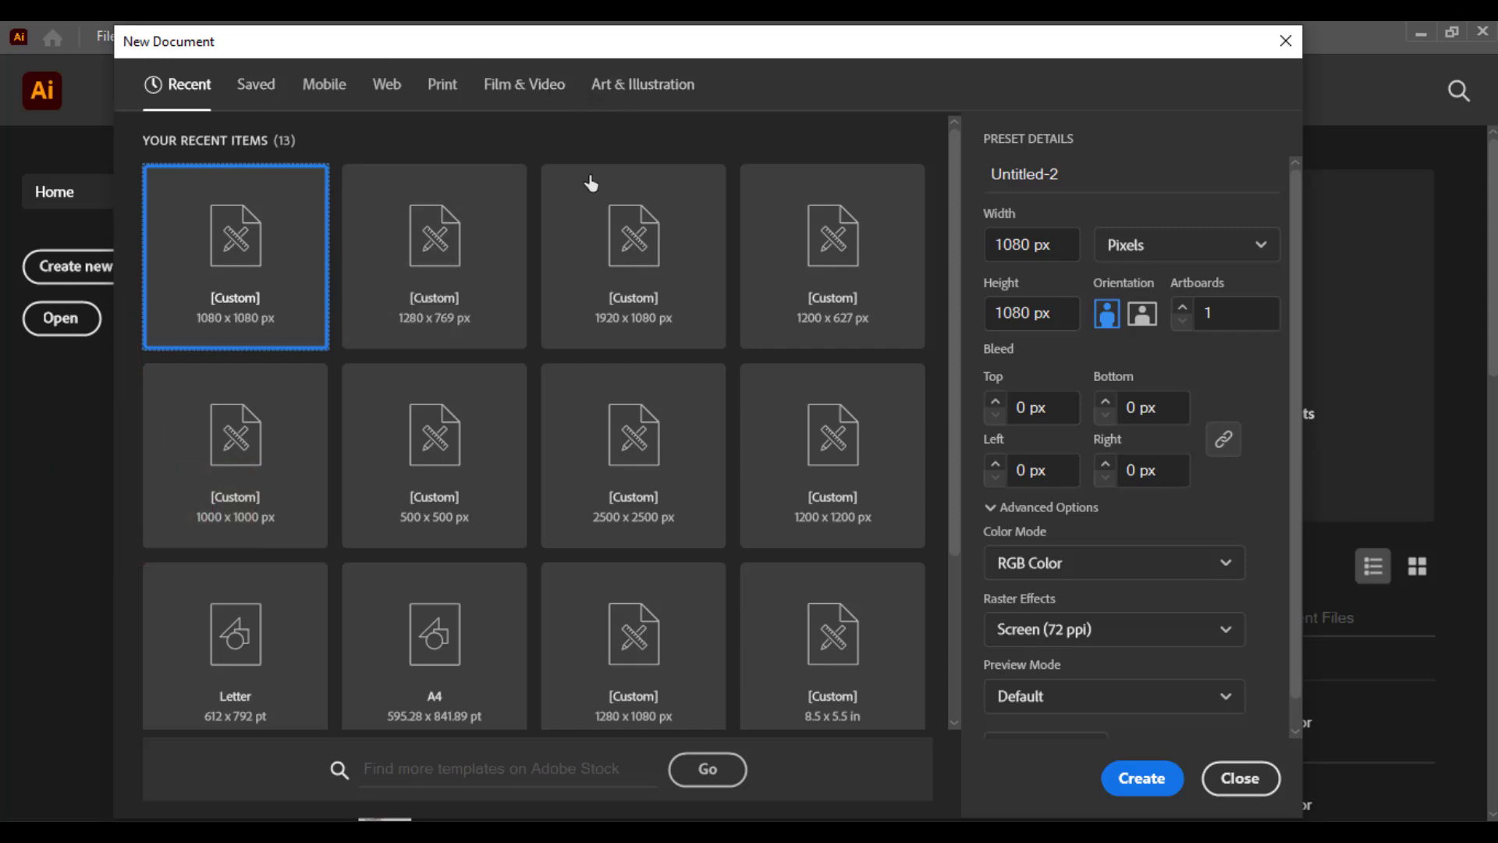
Browse the Mobile, Web and Print presets, landing on Letter (612 × 792 pt), and select the name field
mouse_move(534, 444)
click(325, 85)
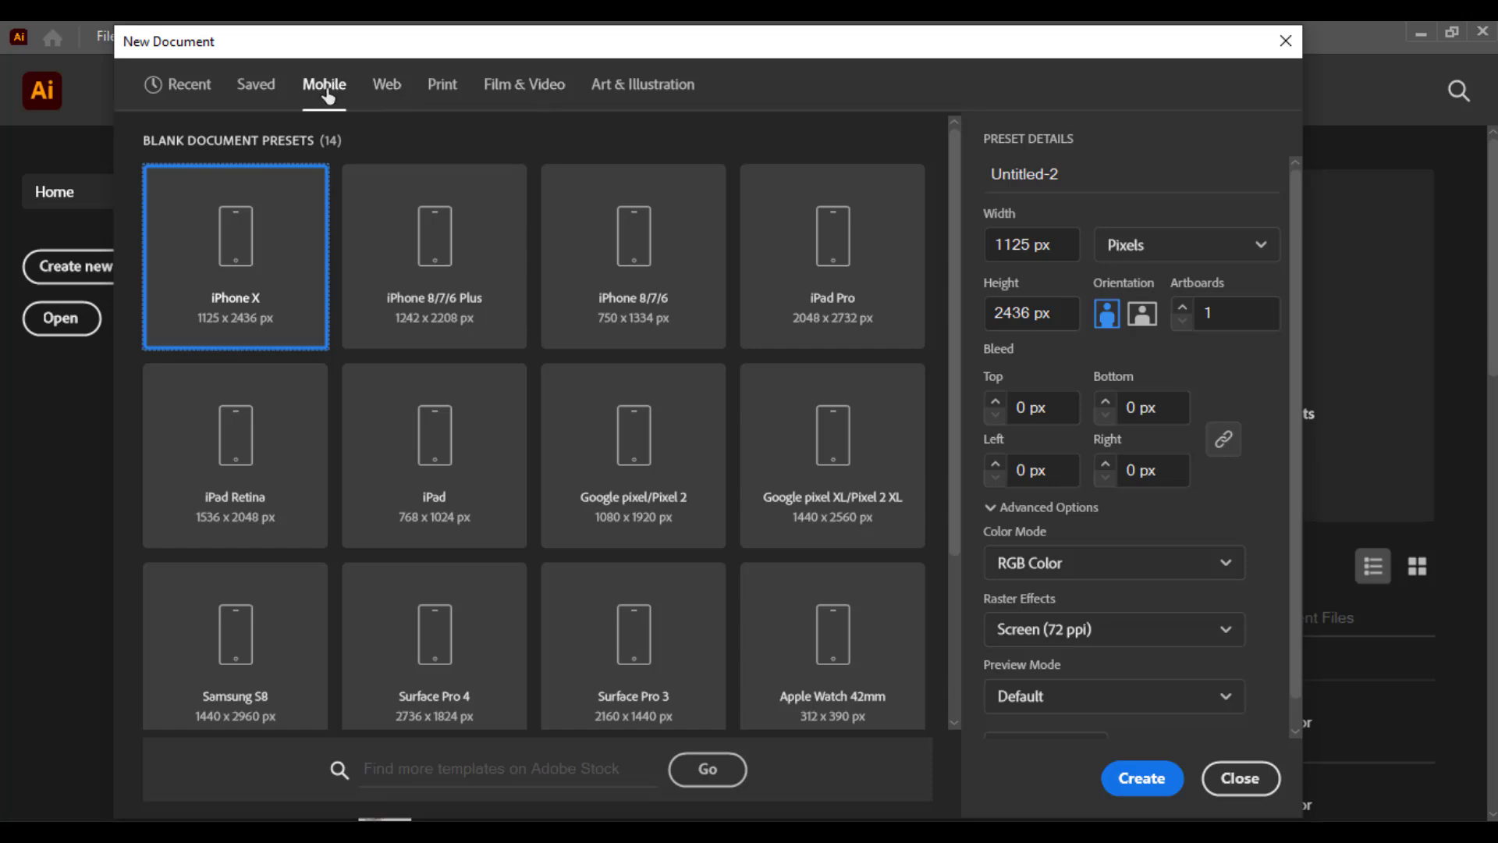
click(386, 85)
click(443, 84)
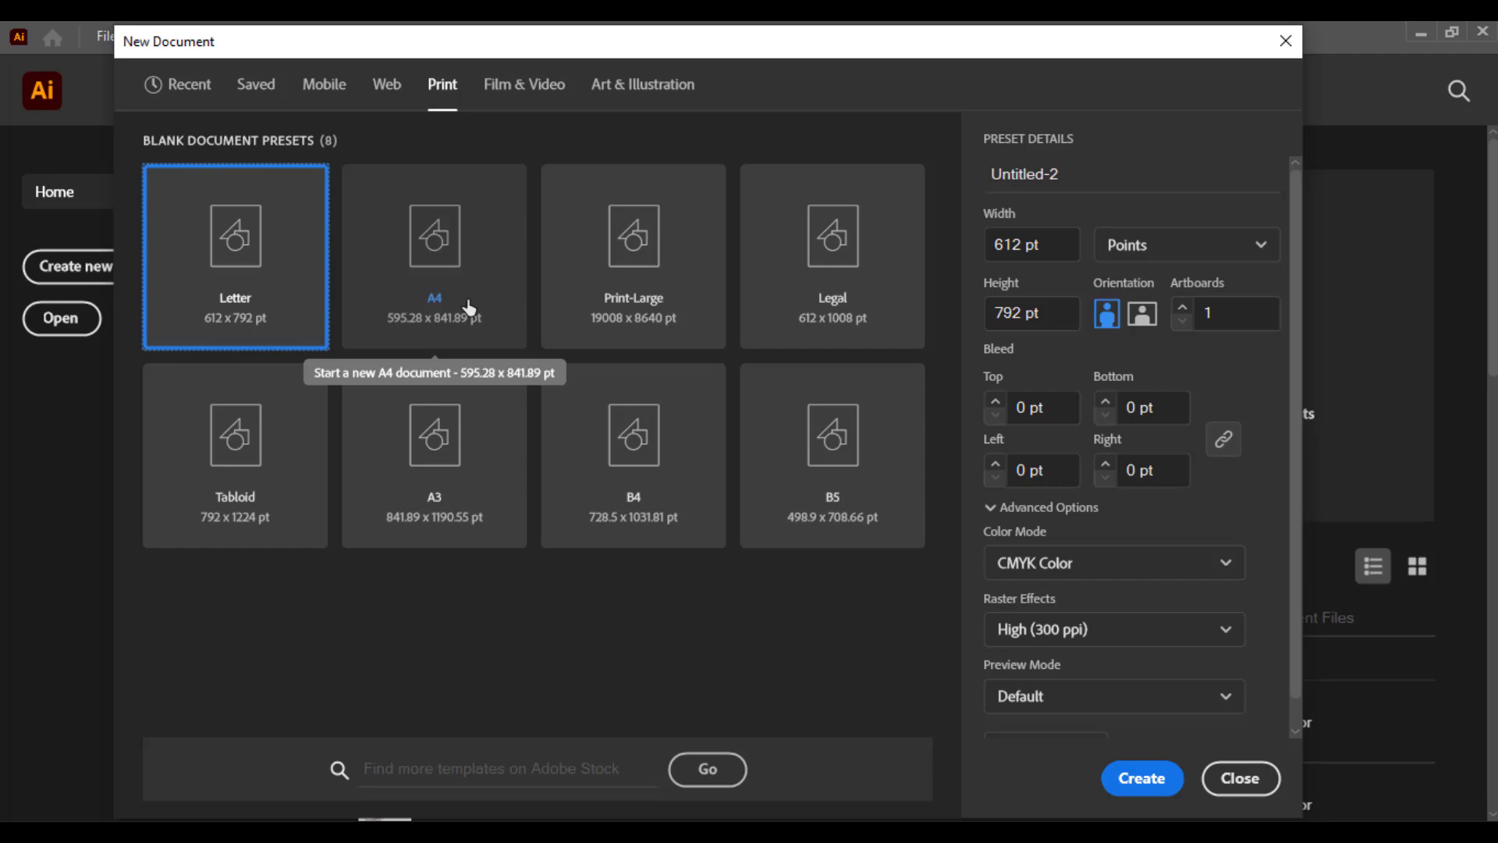
click(1024, 174)
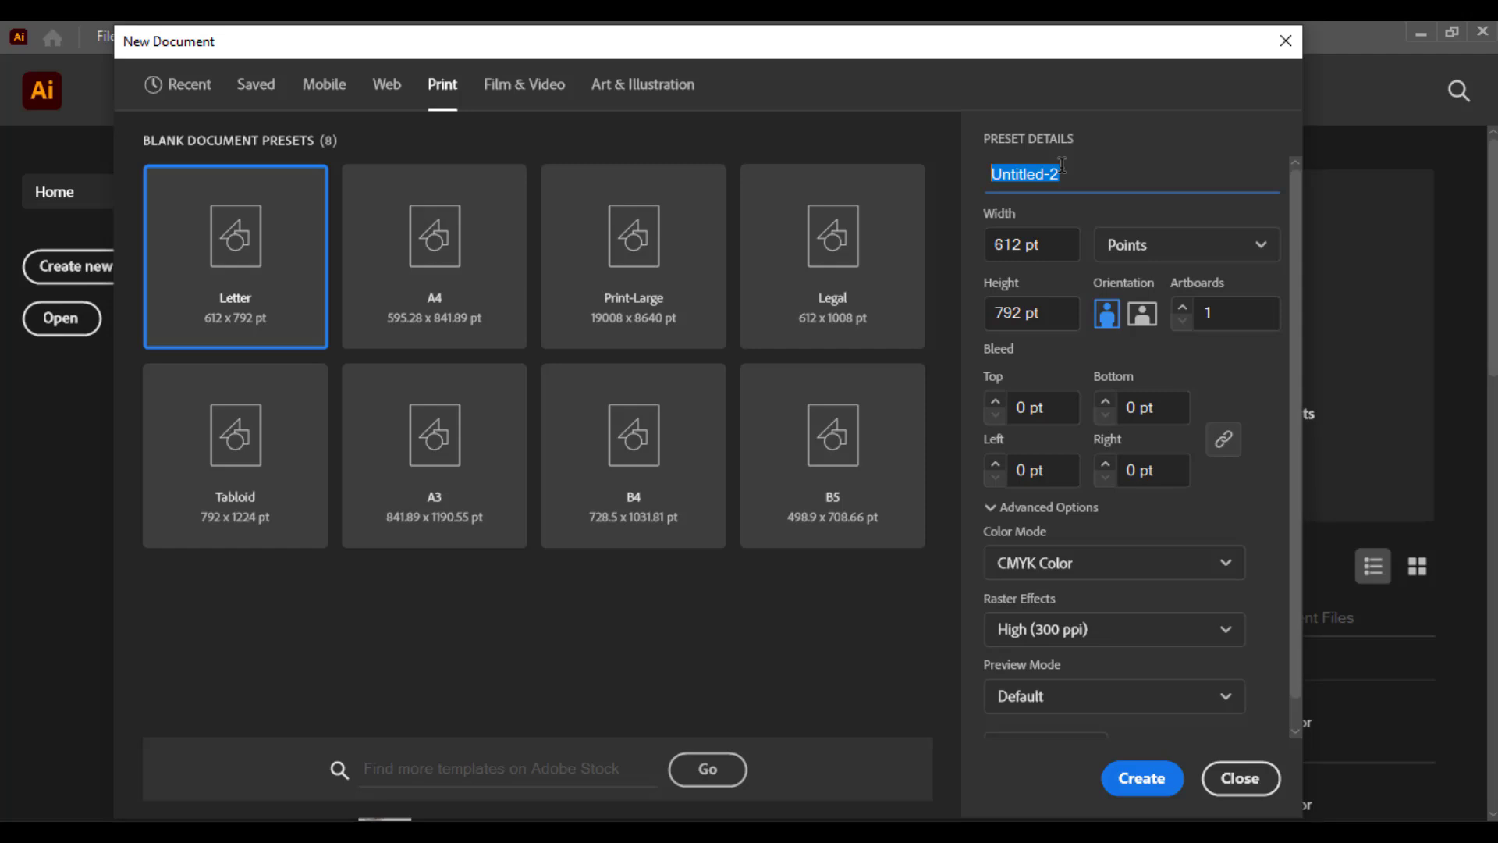
text(Cla)
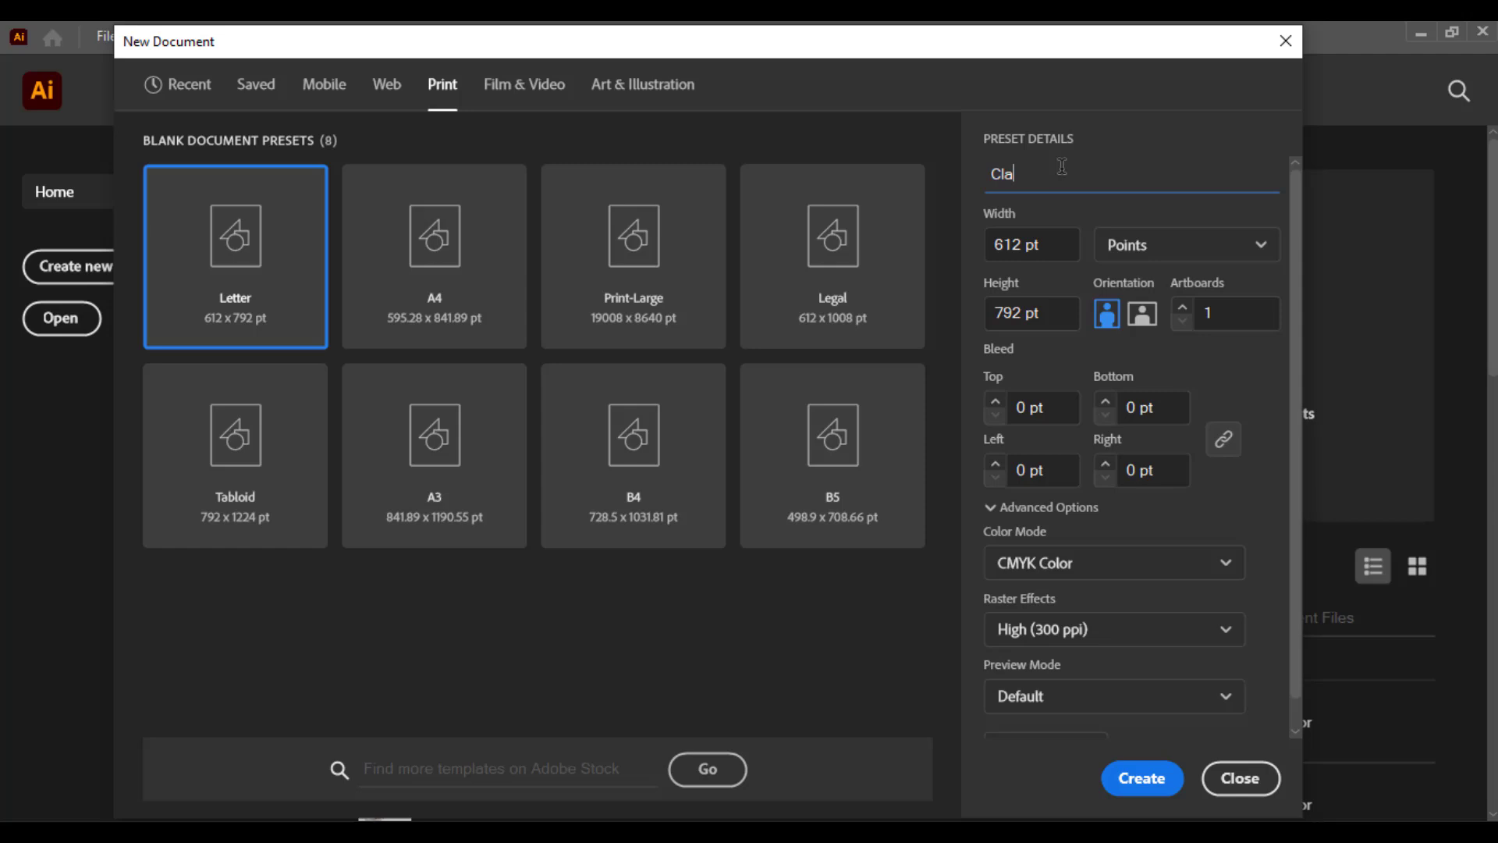
text(ss 1)
Switch the new document's measurement units to Pixels
click(1046, 243)
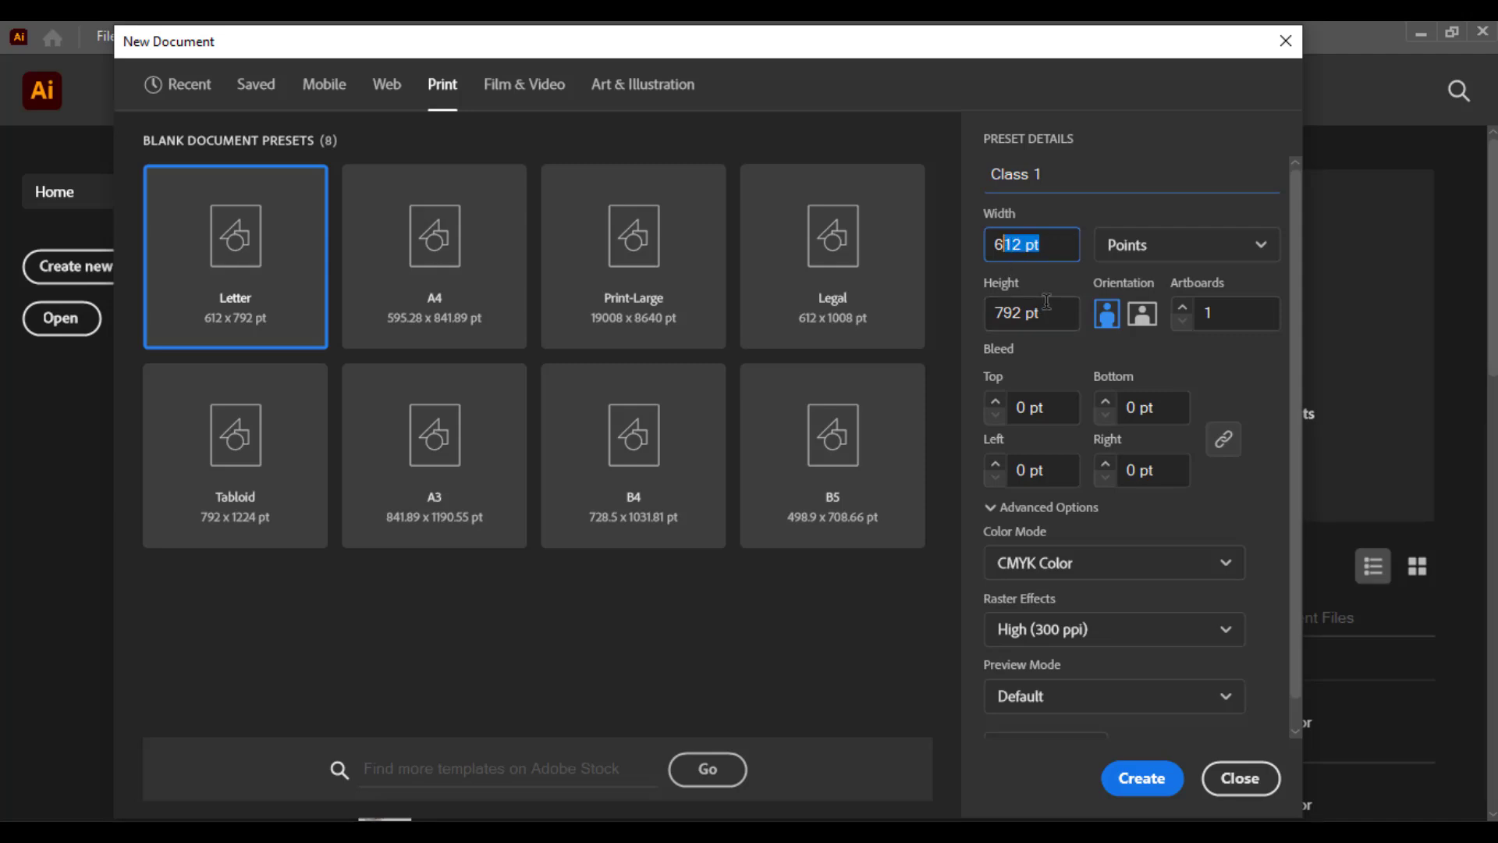
key(Tab)
click(1054, 245)
click(1175, 246)
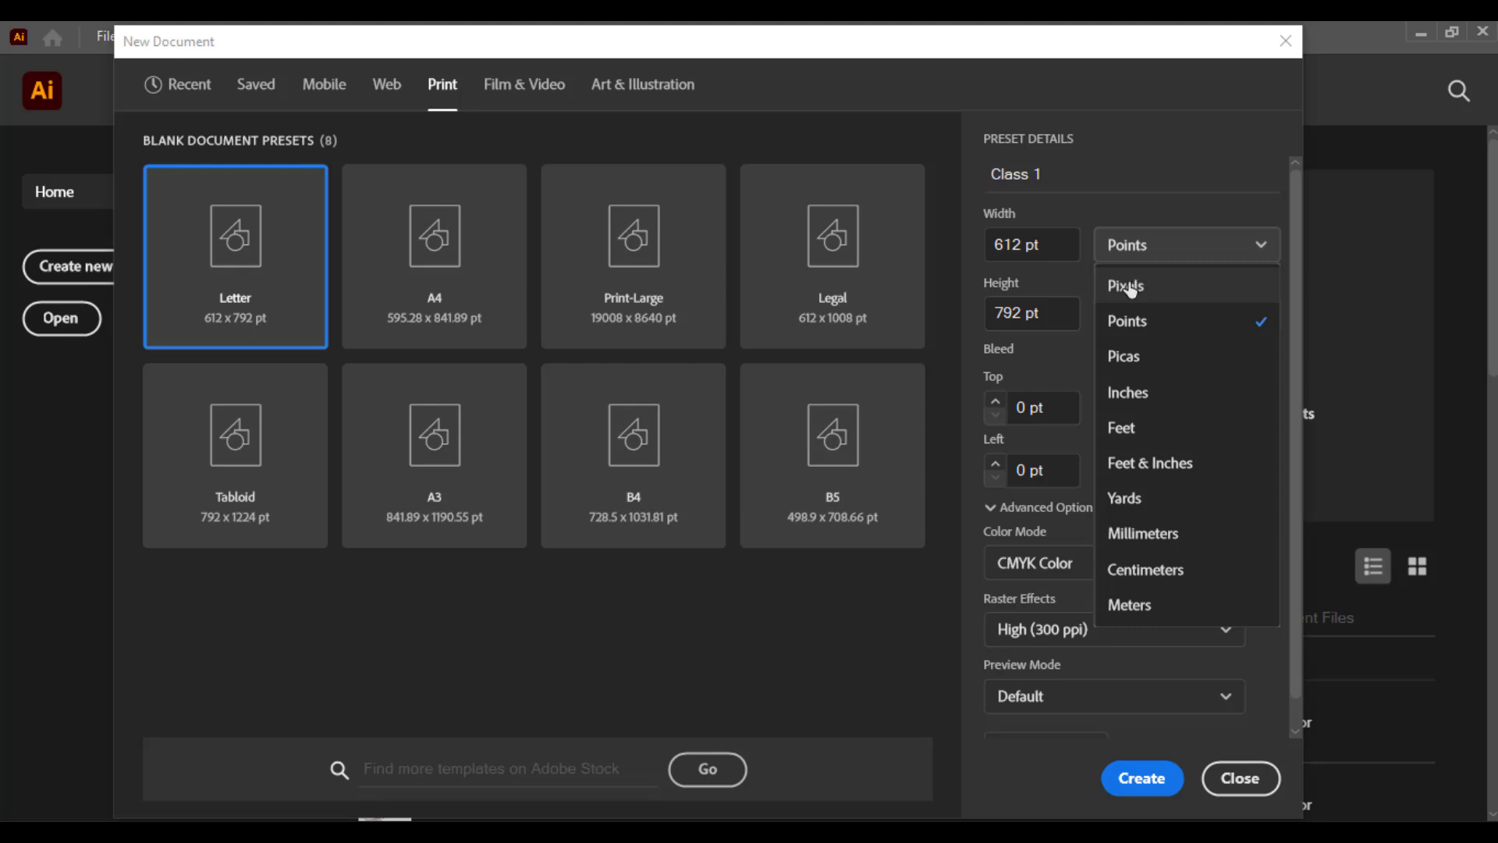
click(1089, 278)
Set the Class 1 document's width and height to 1000 px each
click(1036, 245)
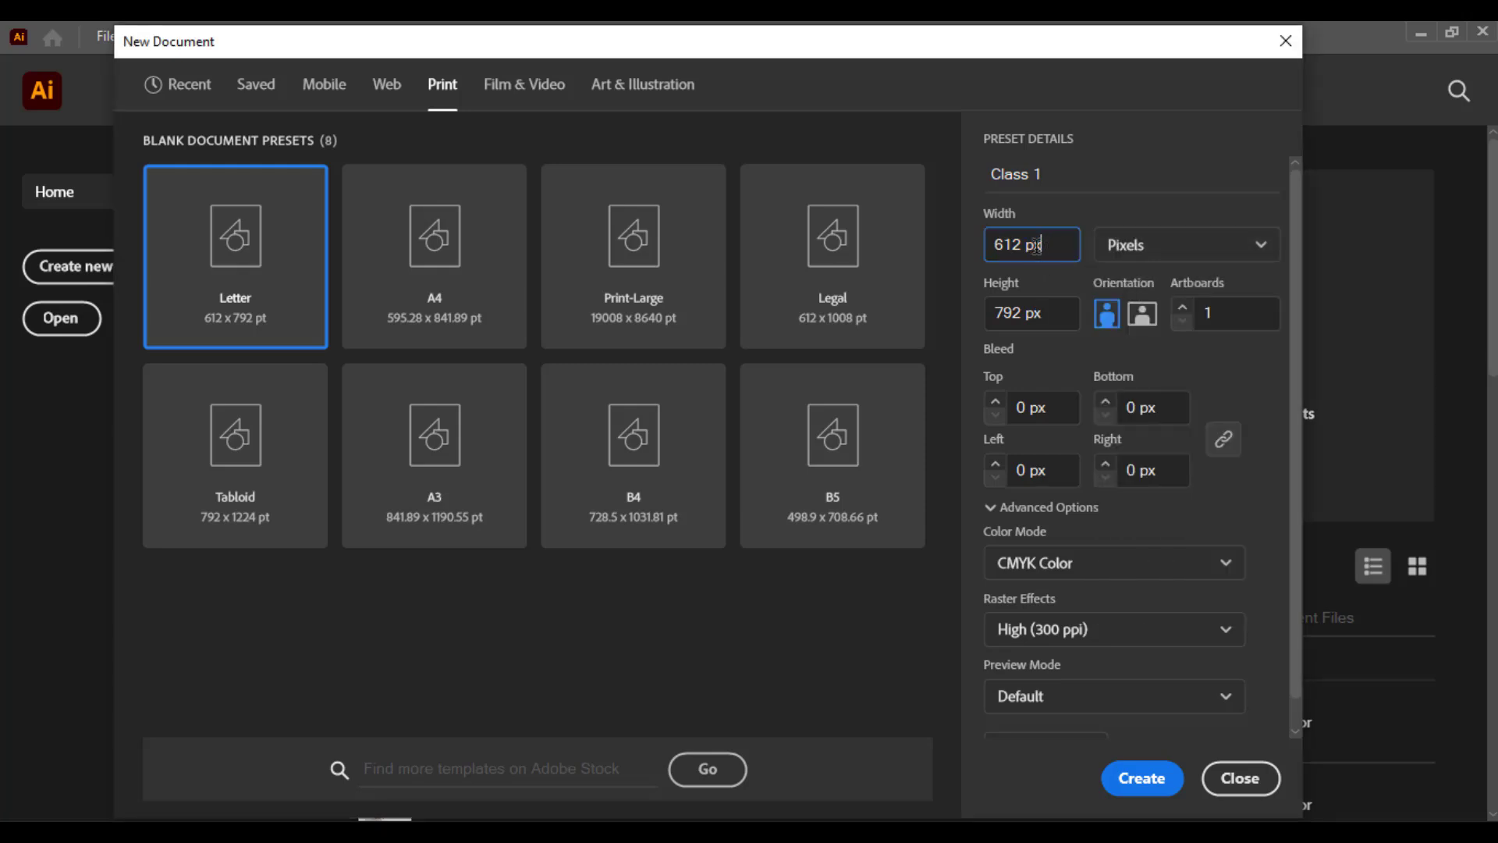
double_click(1032, 245)
click(1055, 246)
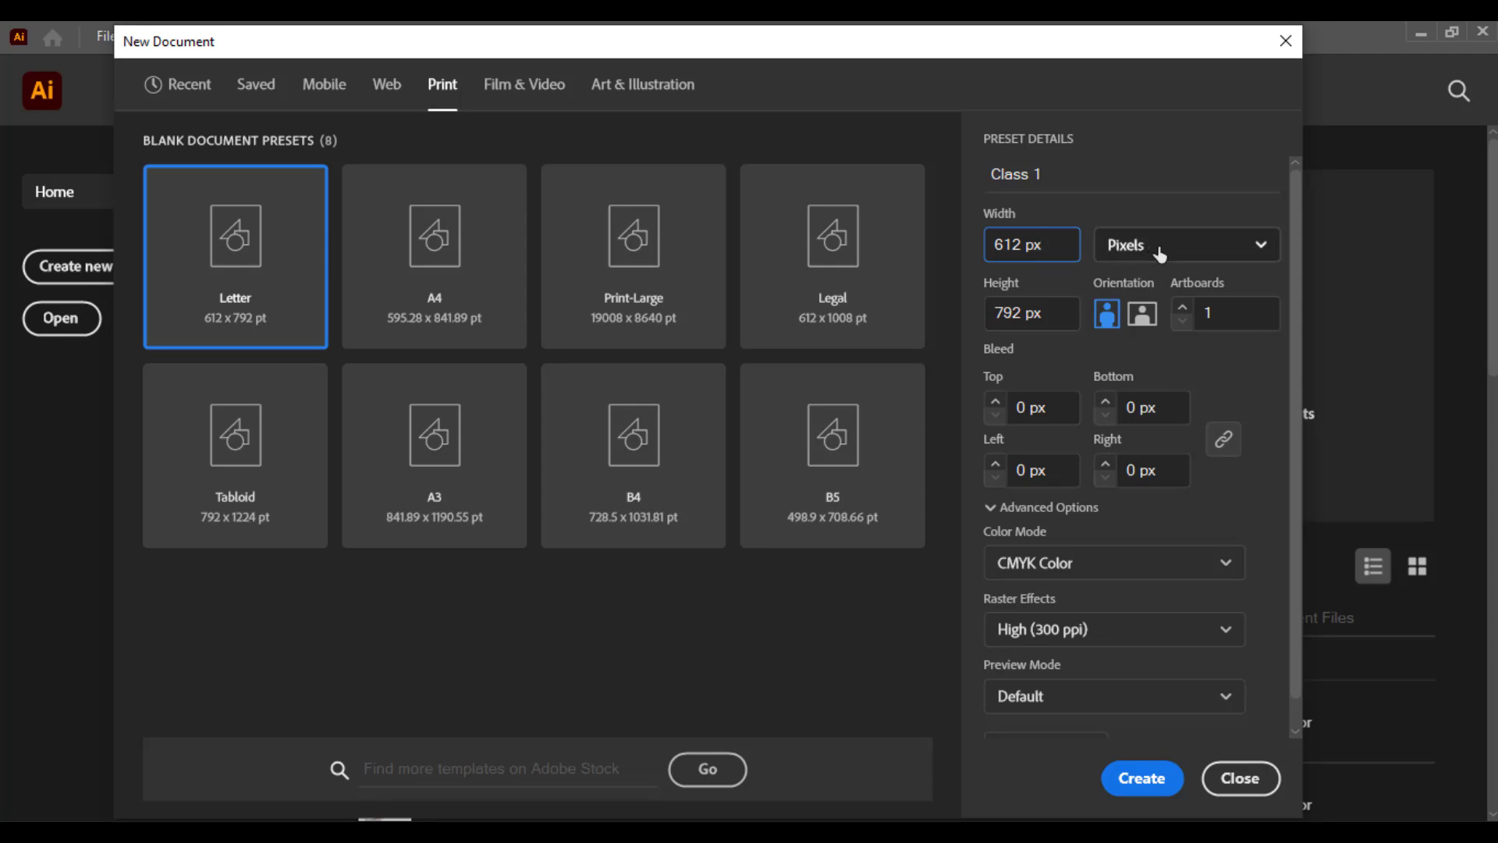
triple_click(1035, 245)
text(1000)
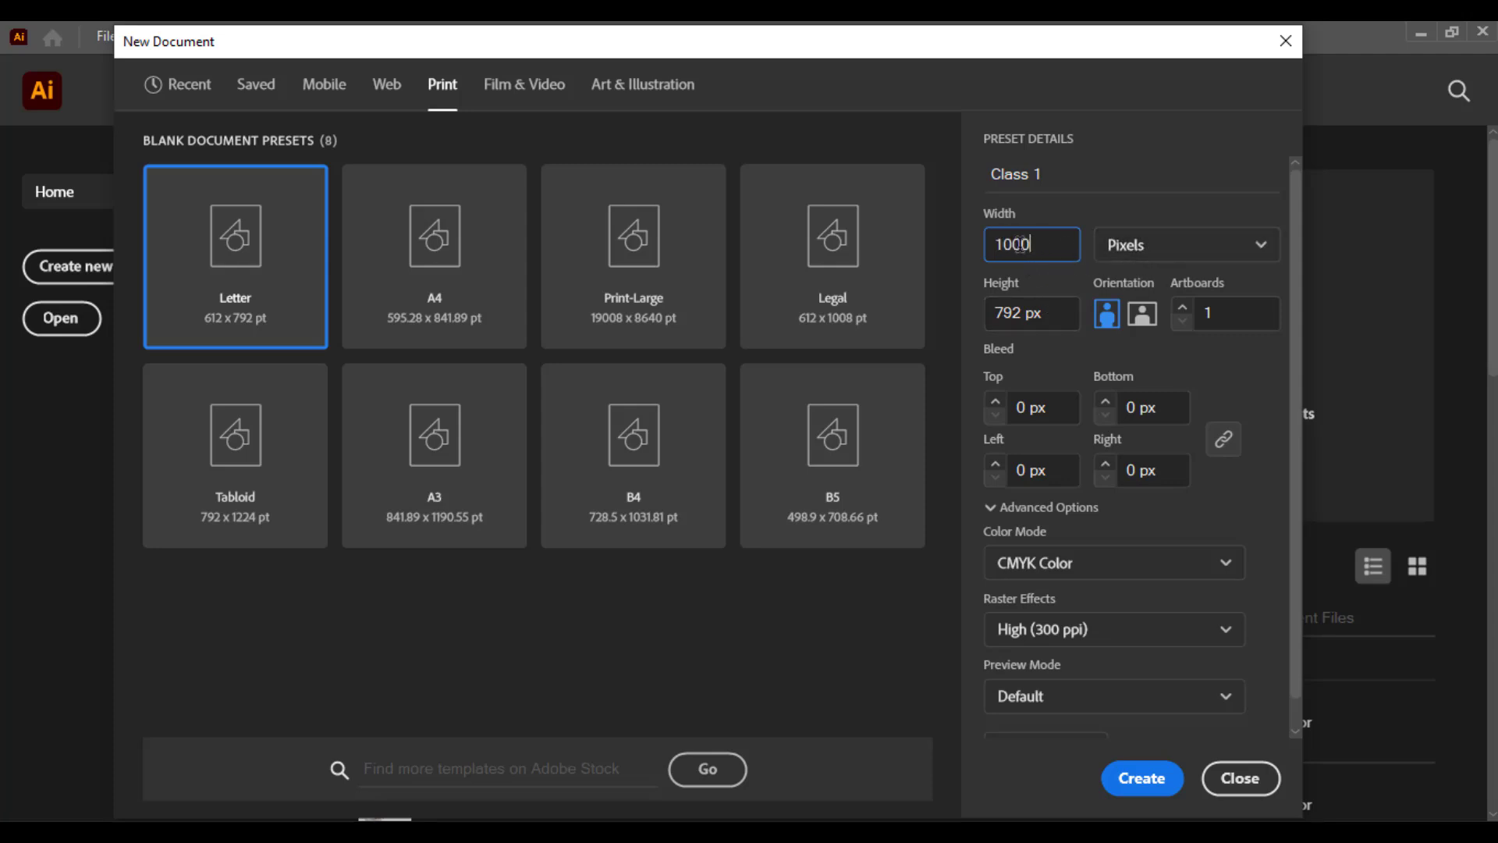
click(1036, 314)
drag(1041, 313, 992, 317)
text(1000)
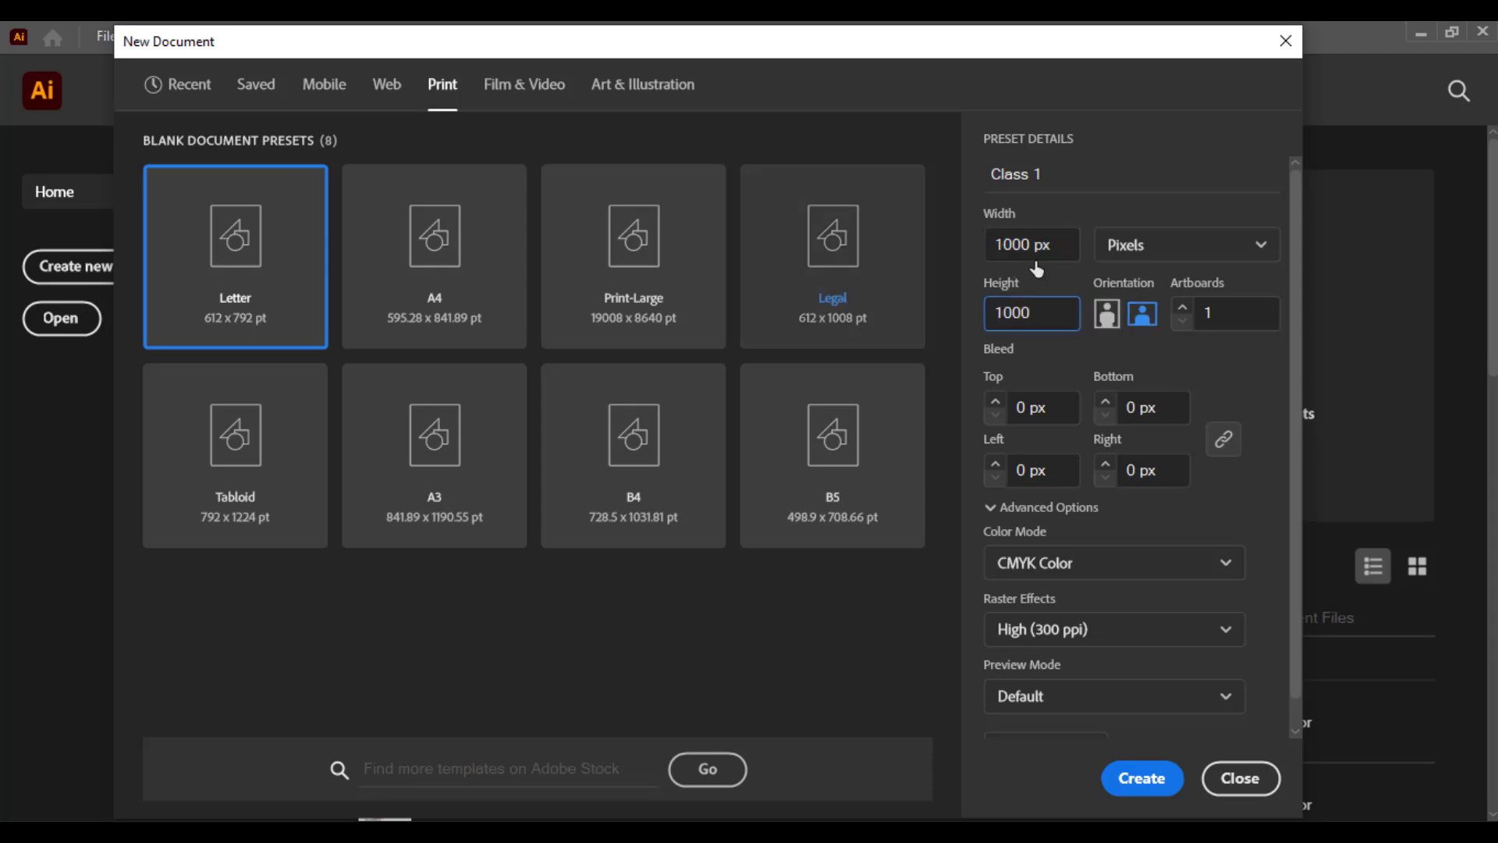
click(1211, 313)
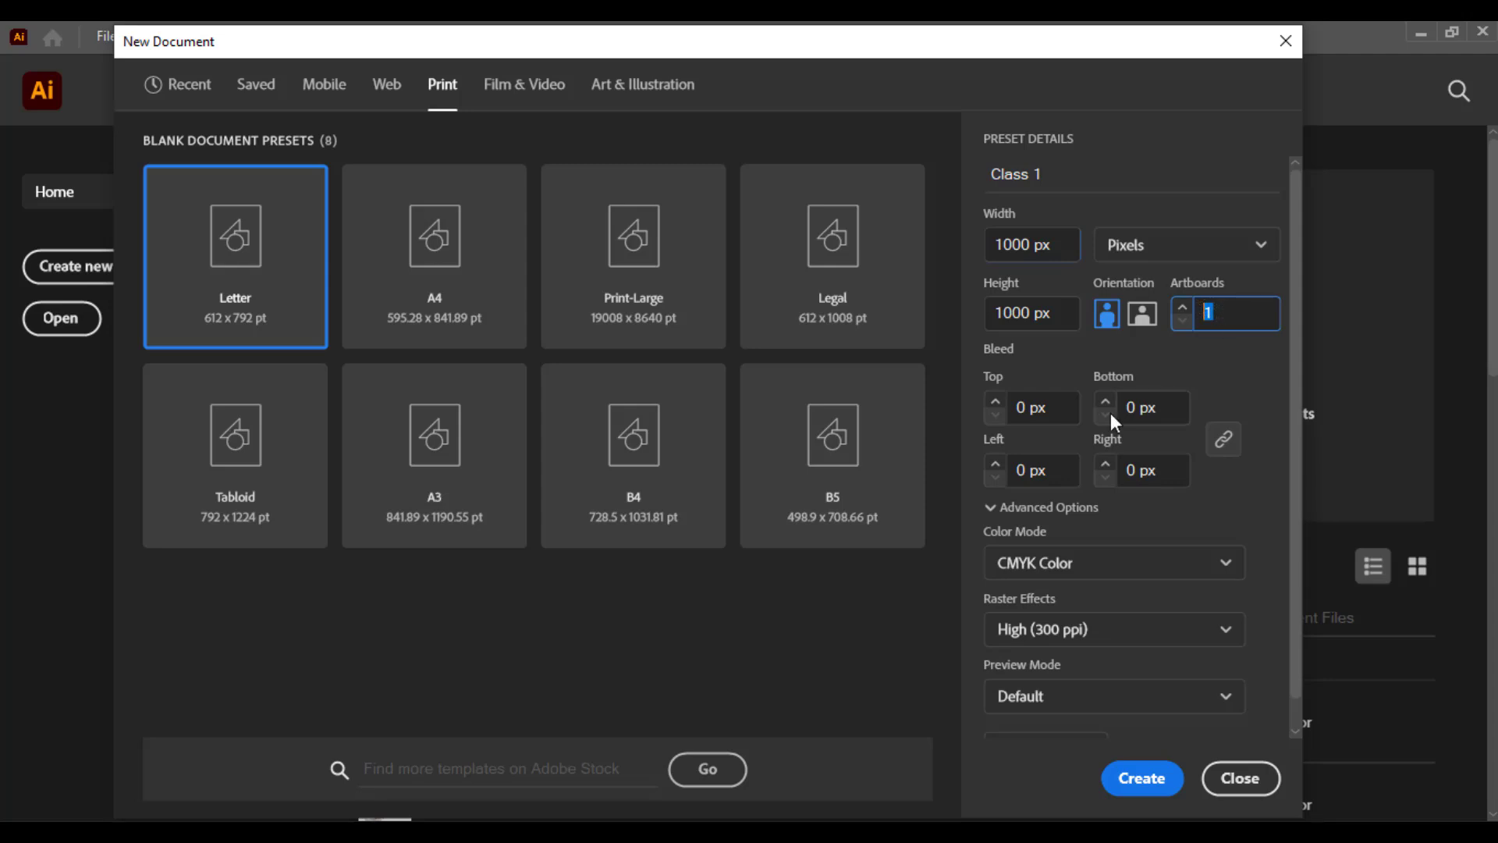
Under Advanced Options, choose RGB Color mode and Screen (72 ppi) raster effects
click(1042, 507)
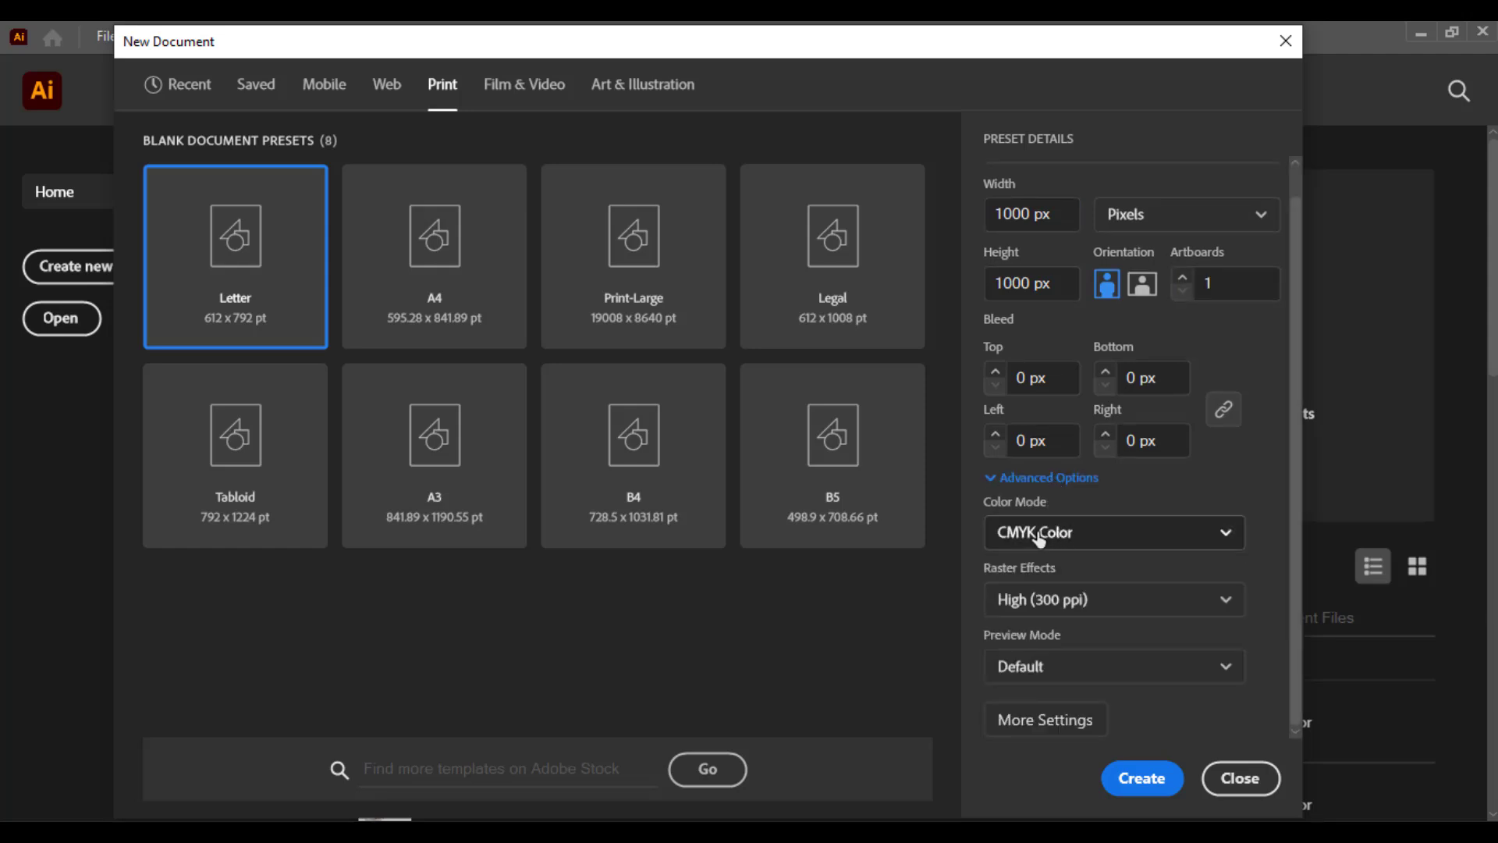
click(1036, 536)
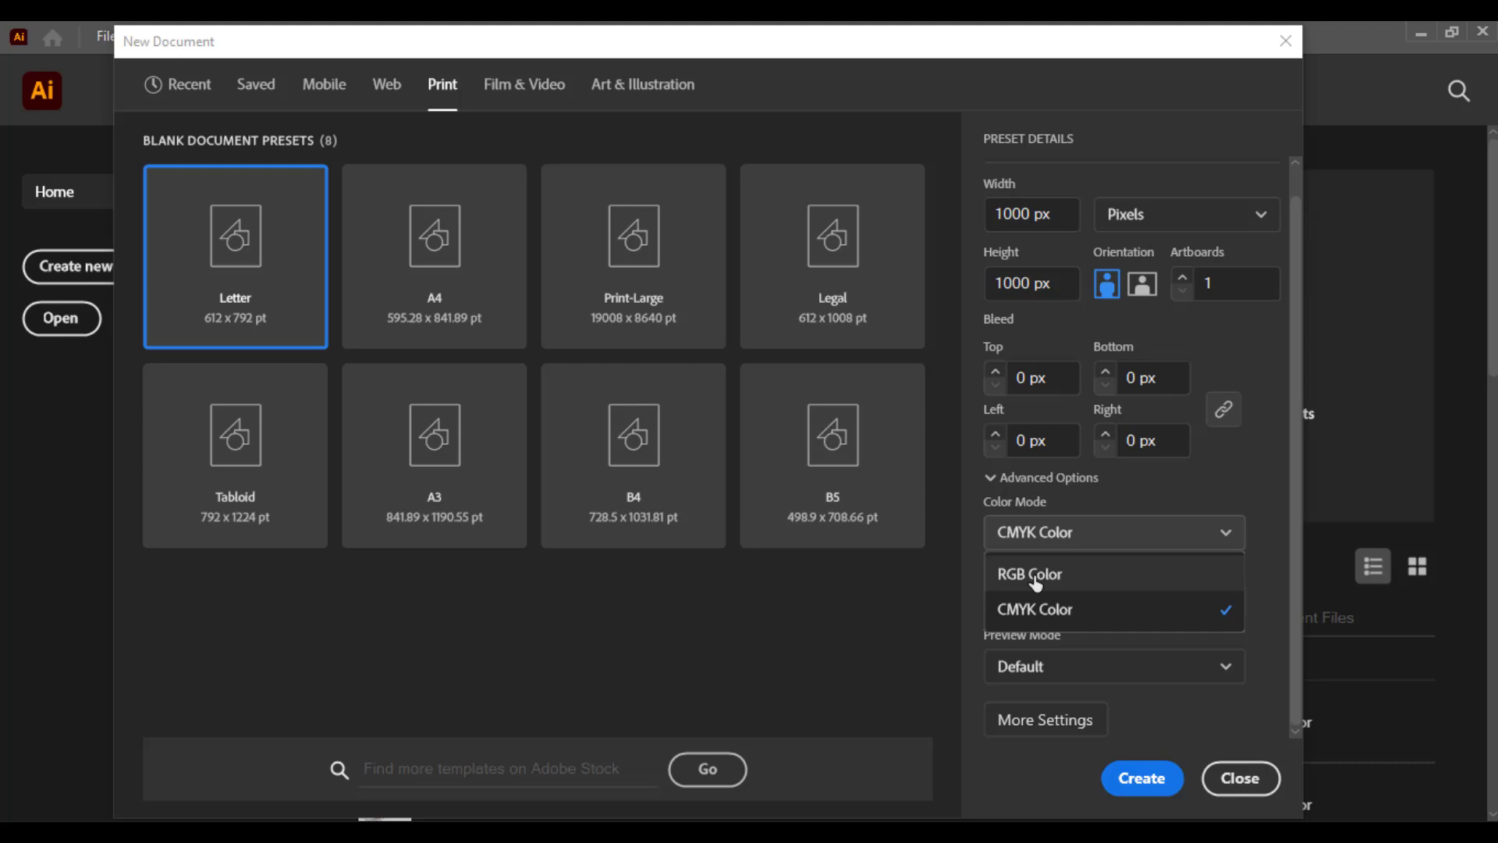
click(1042, 577)
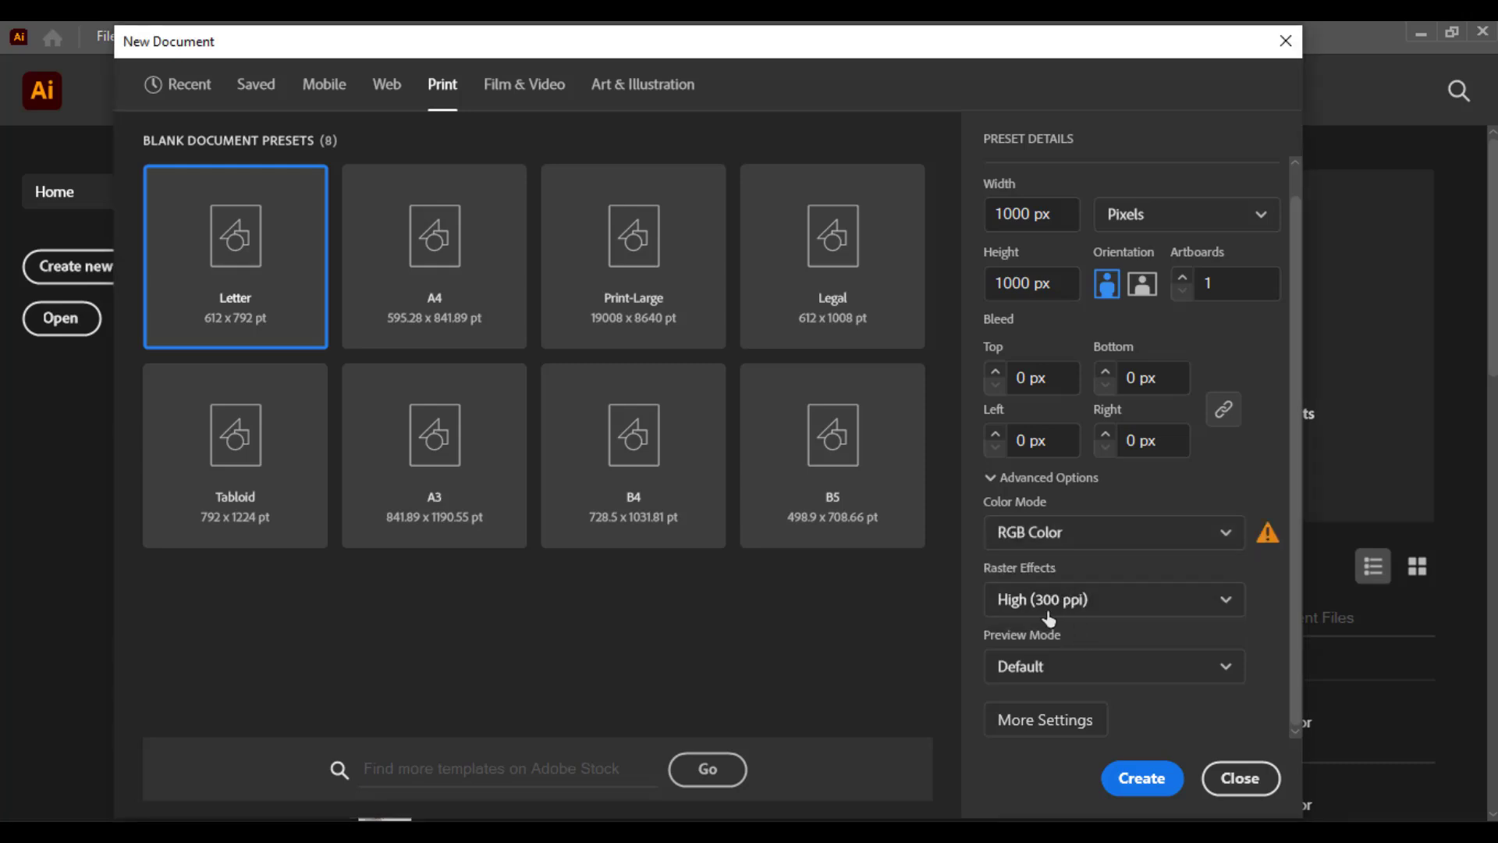
click(1047, 603)
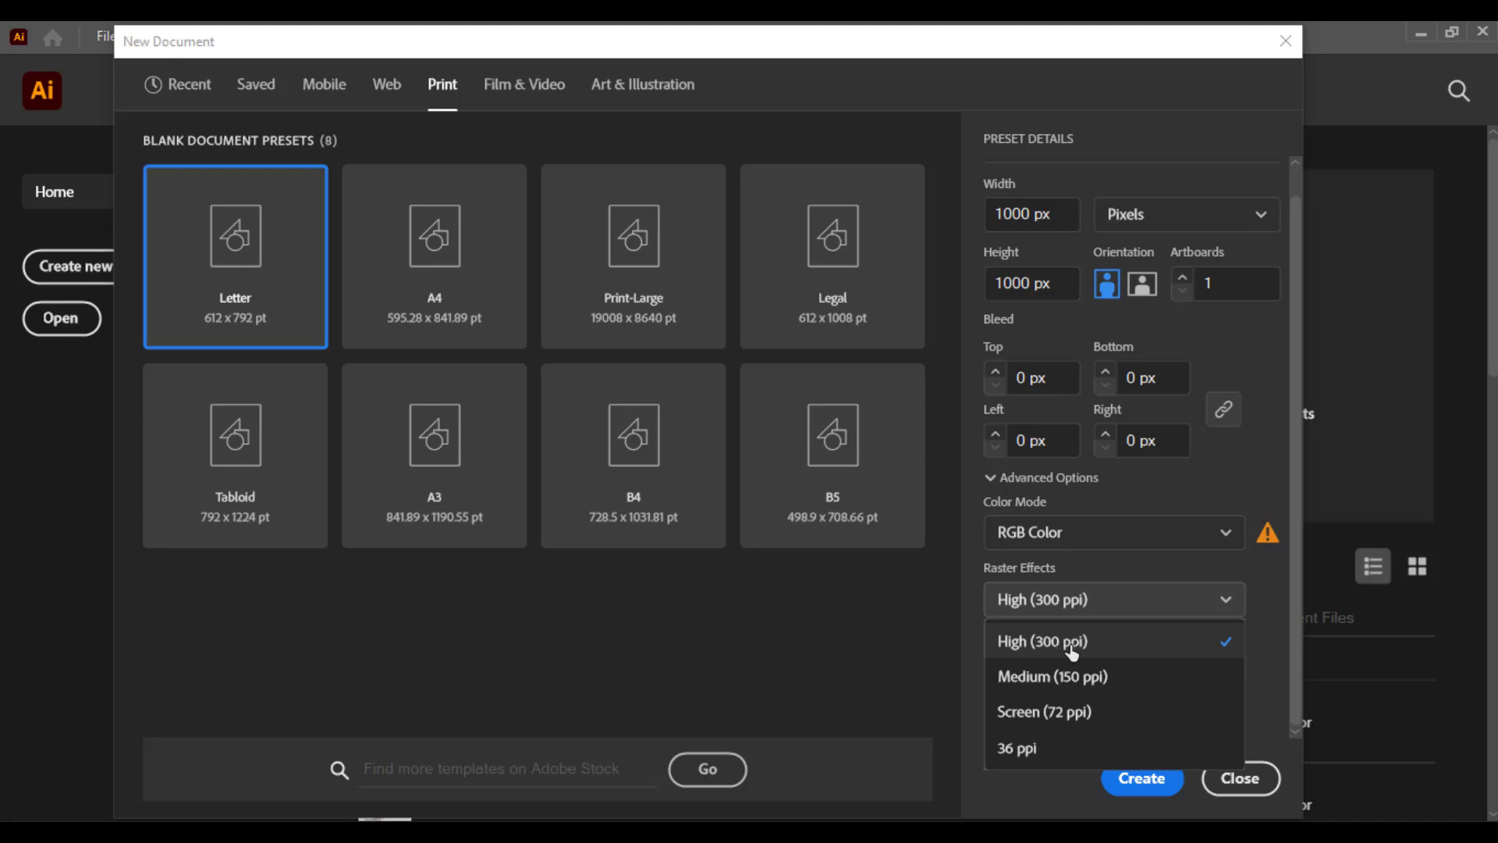
click(1078, 714)
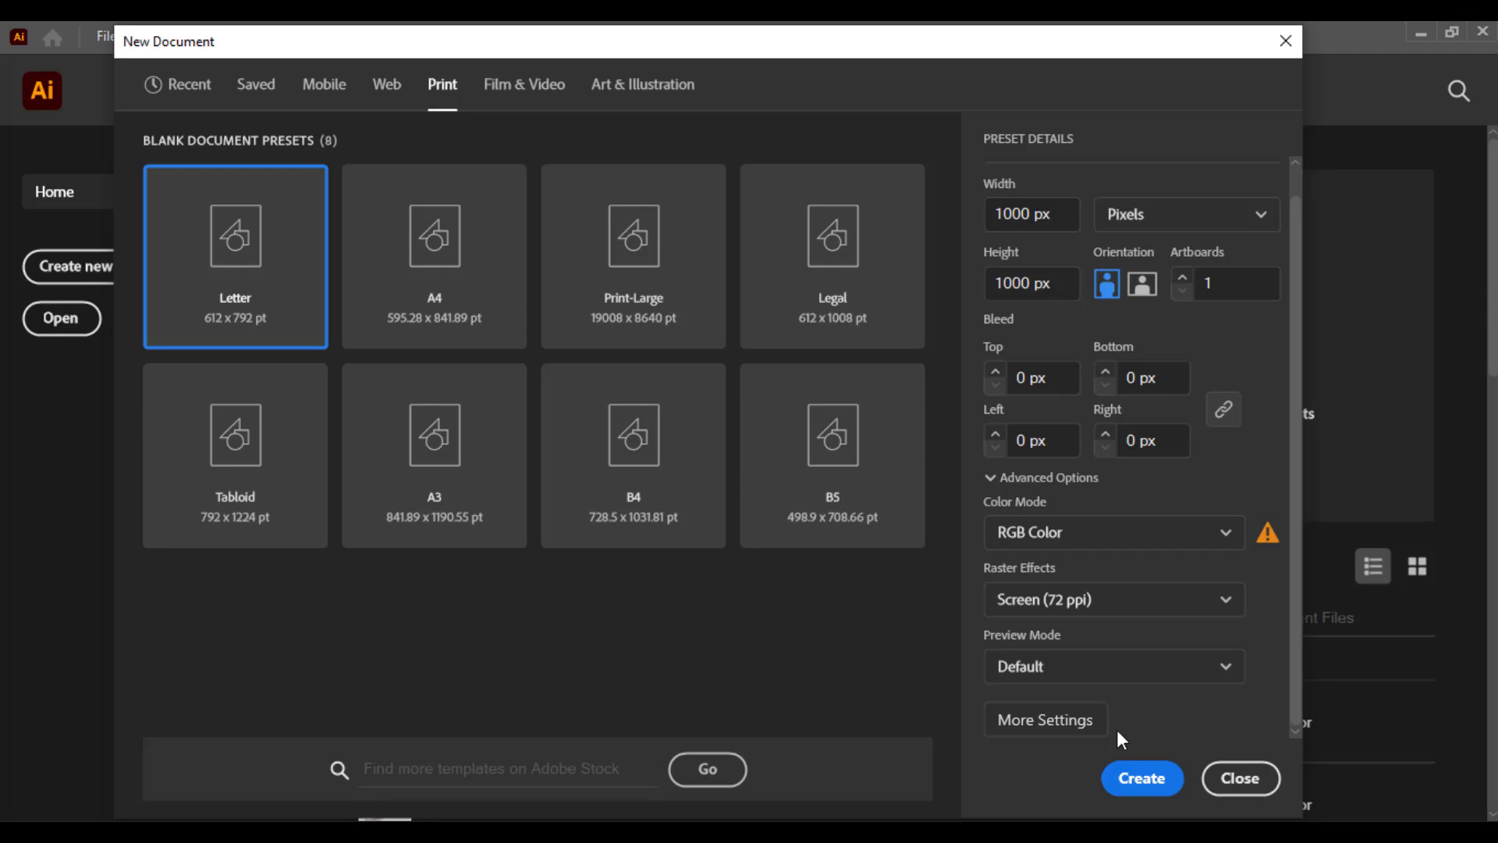
Create the Class 1 document, opening its blank 1000 × 1000 px RGB artboard
click(1151, 791)
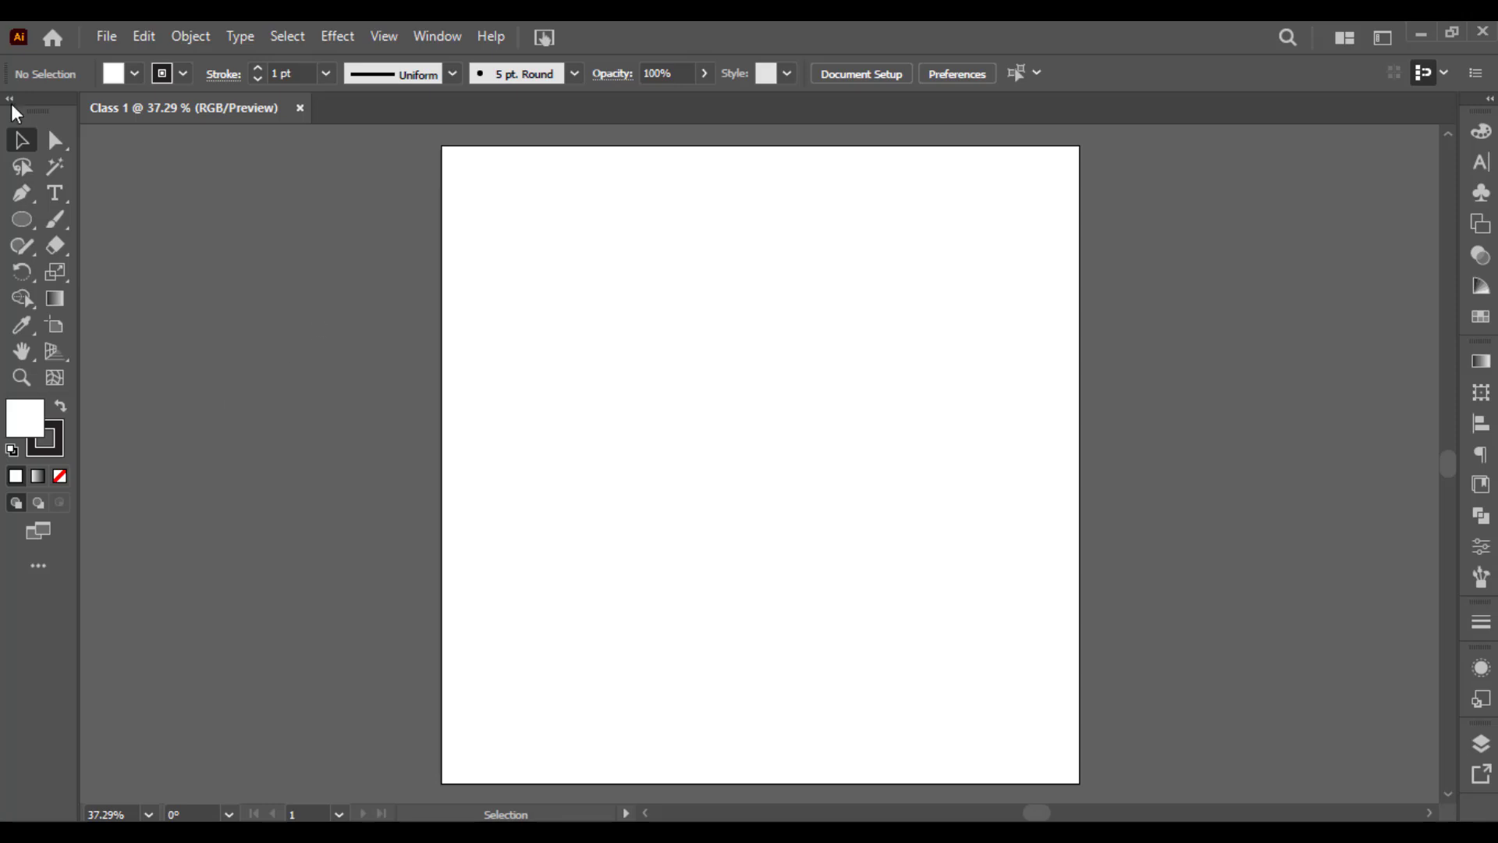
mouse_move(40, 106)
mouse_down()
mouse_move(78, 135)
mouse_move(12, 123)
mouse_up()
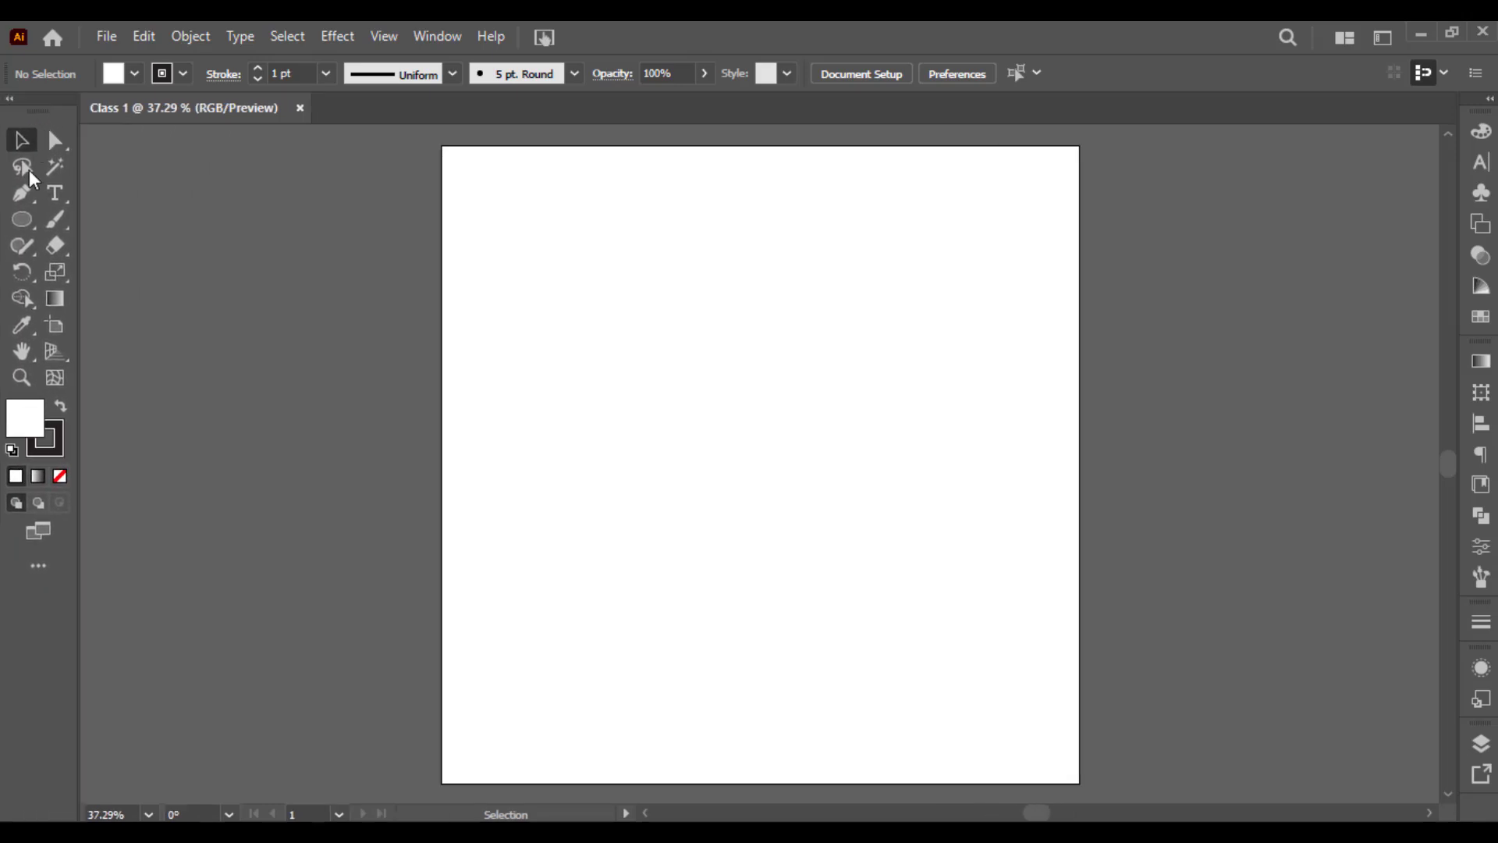